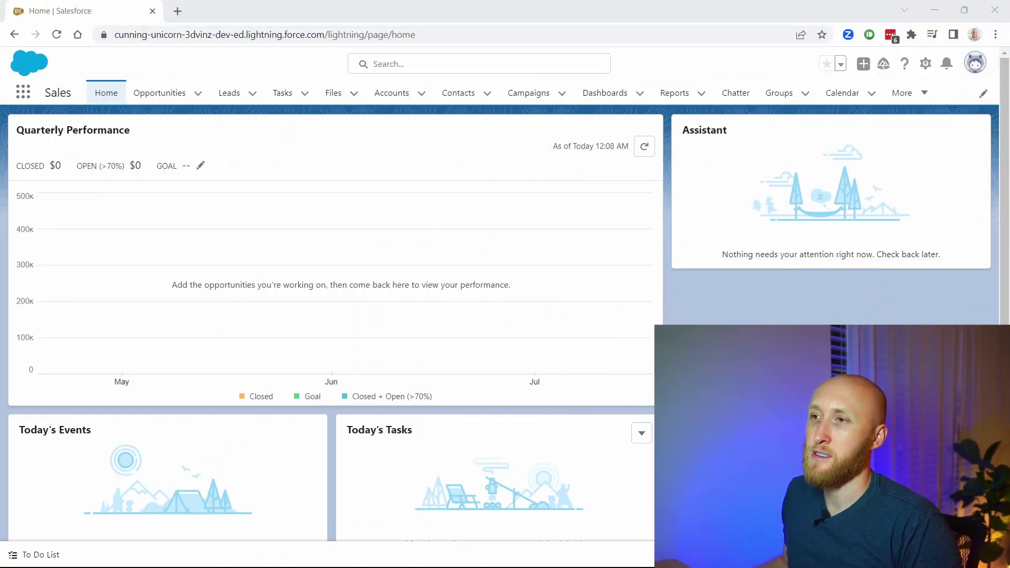
Open the Opportunity Pipeline list view from the Opportunities tab
left_click(158, 96)
left_click(208, 139)
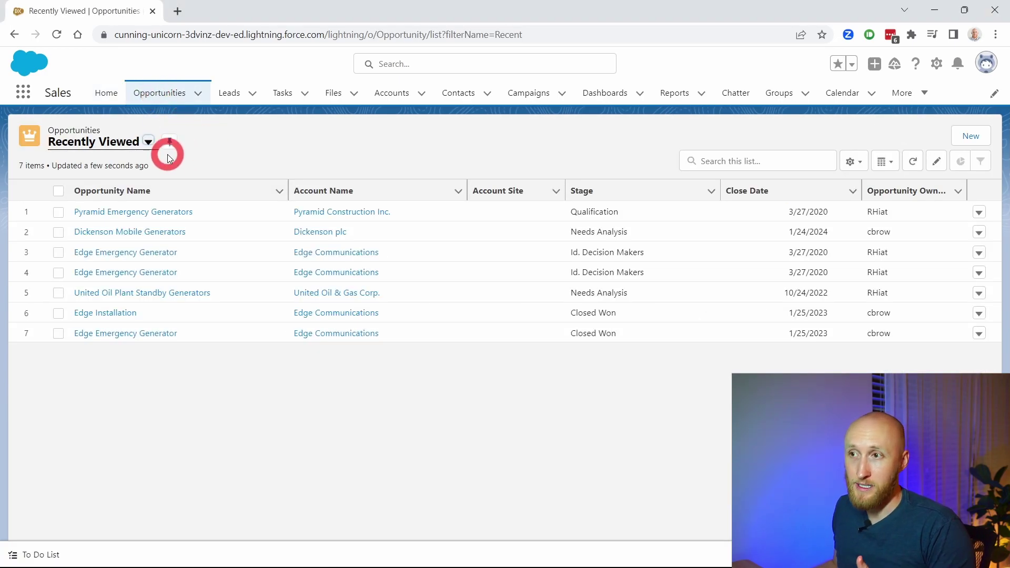
left_click(147, 142)
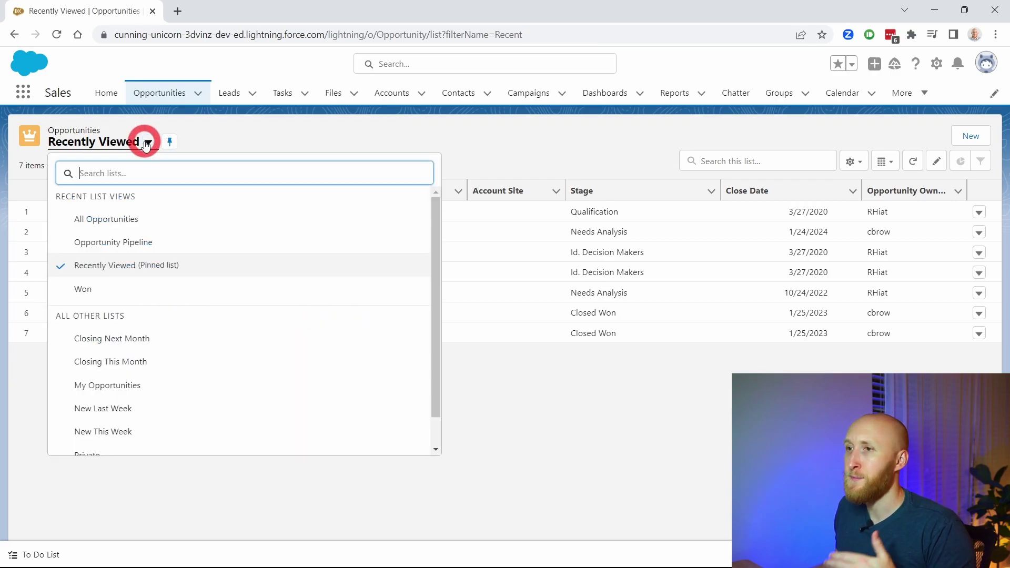
left_click(111, 243)
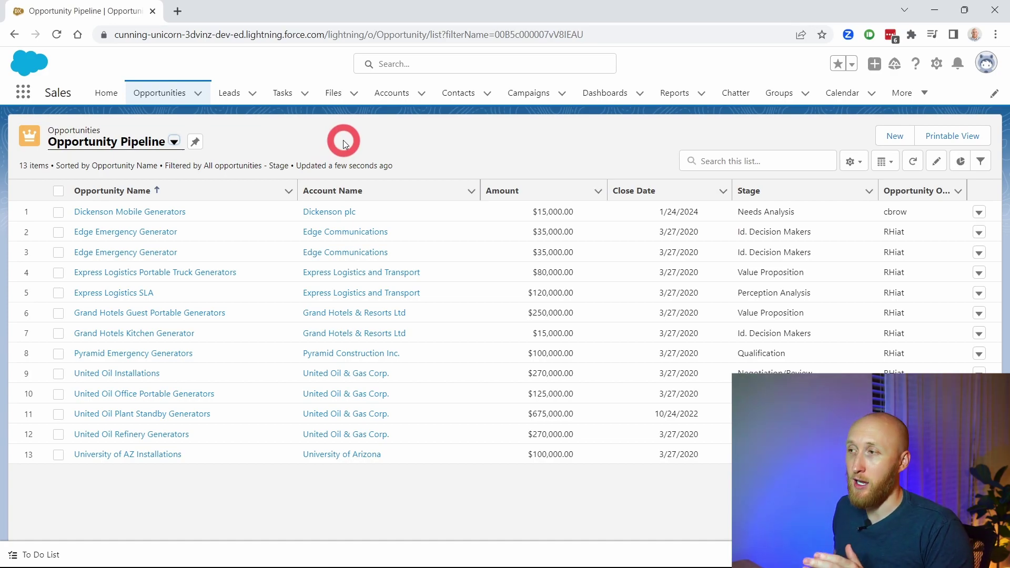
left_click(889, 164)
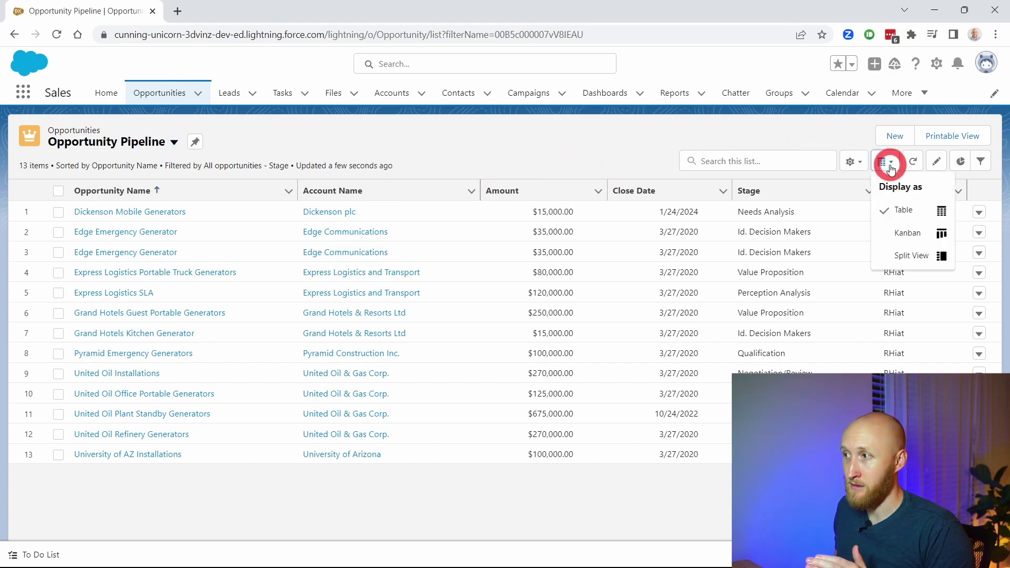
Display the Opportunity Pipeline as a Kanban board with stage columns
left_click(904, 237)
left_click(425, 133)
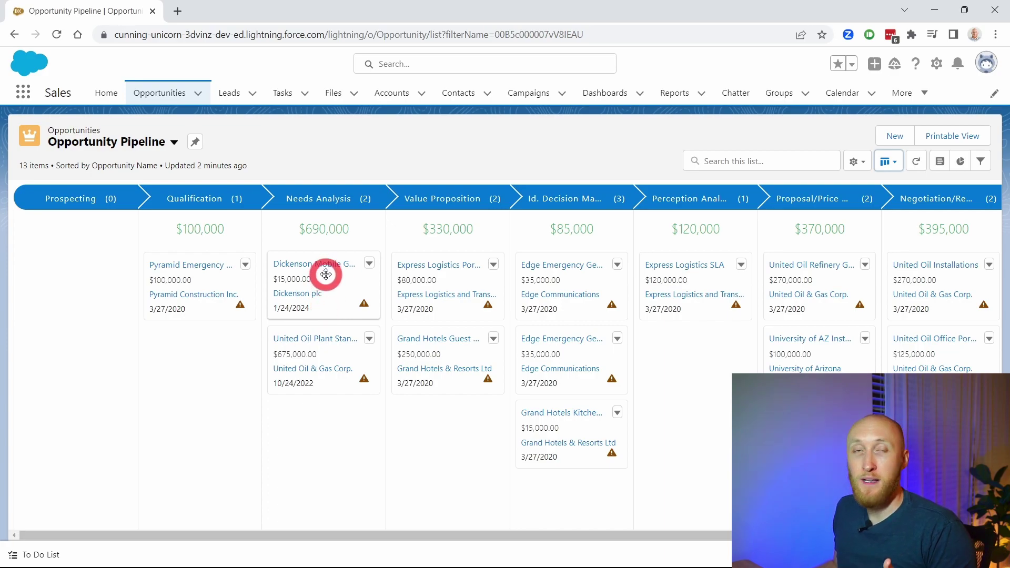
Drag Edge Emergency to Perception Analysis and Express Logistics ($80,000) to Id. Decision Makers; return Dickenson to Needs Analysis
left_click_drag(326, 274, 441, 277)
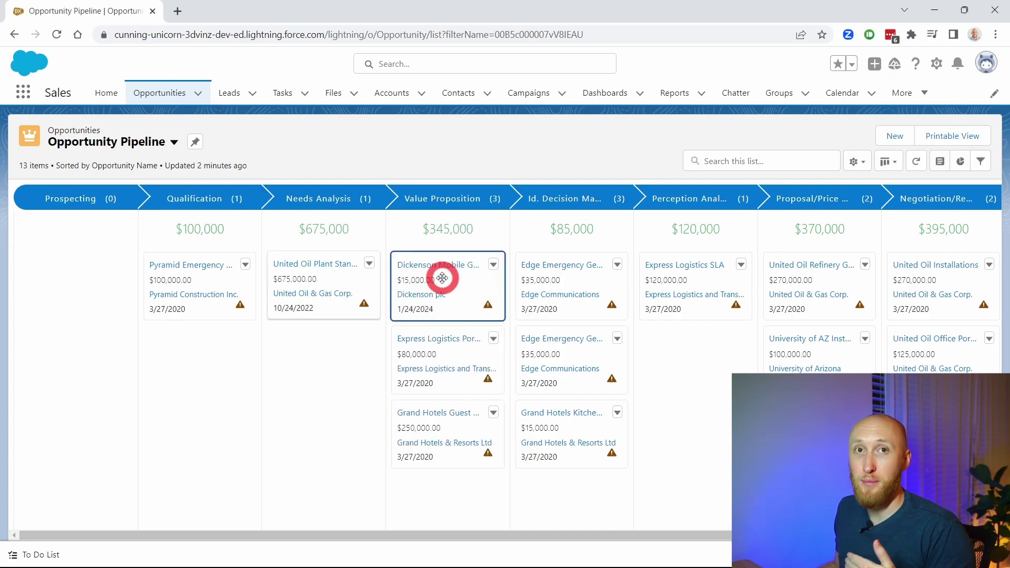
left_click_drag(577, 275, 687, 302)
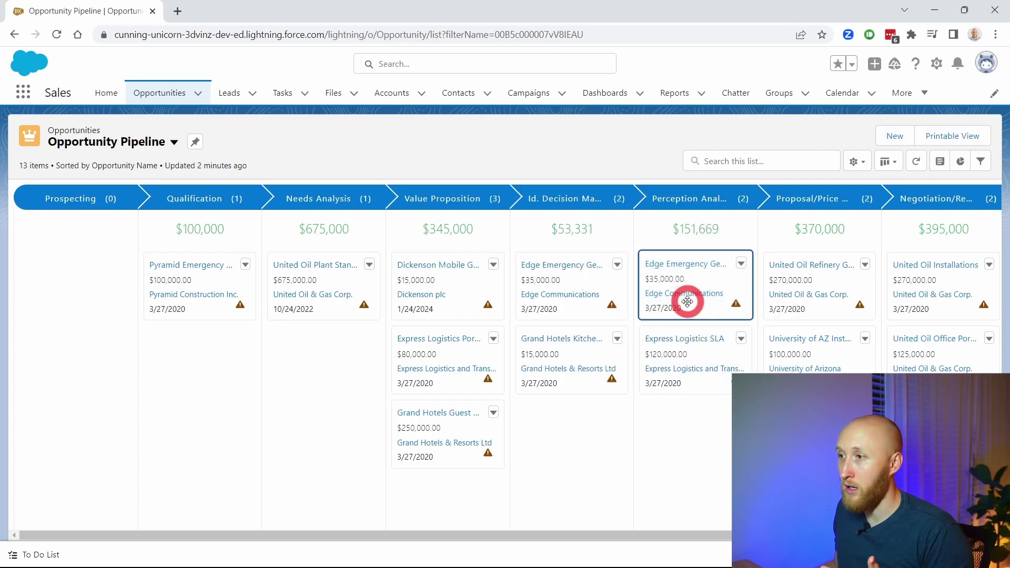
left_click_drag(440, 282, 305, 394)
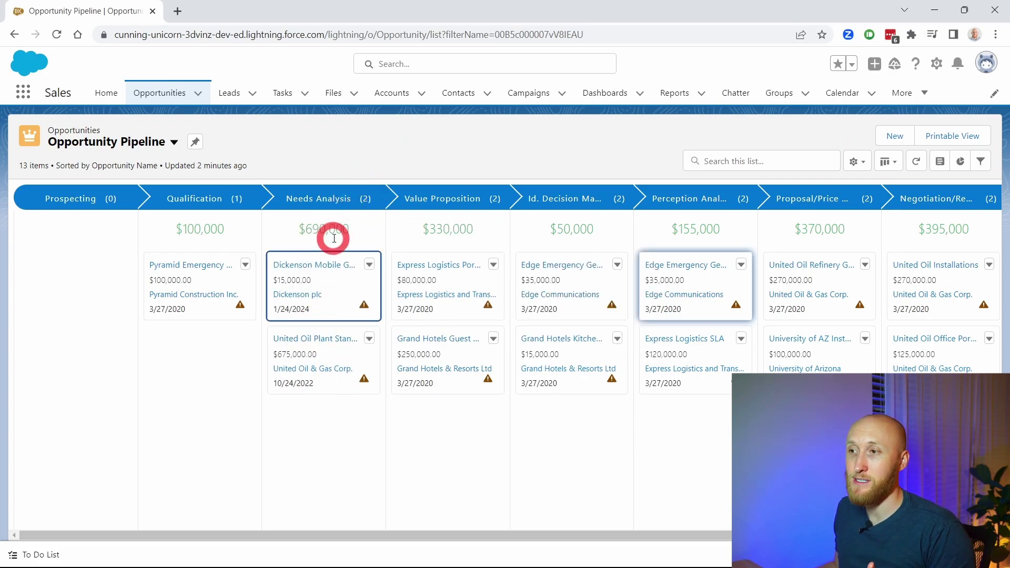
left_click_drag(442, 284, 571, 301)
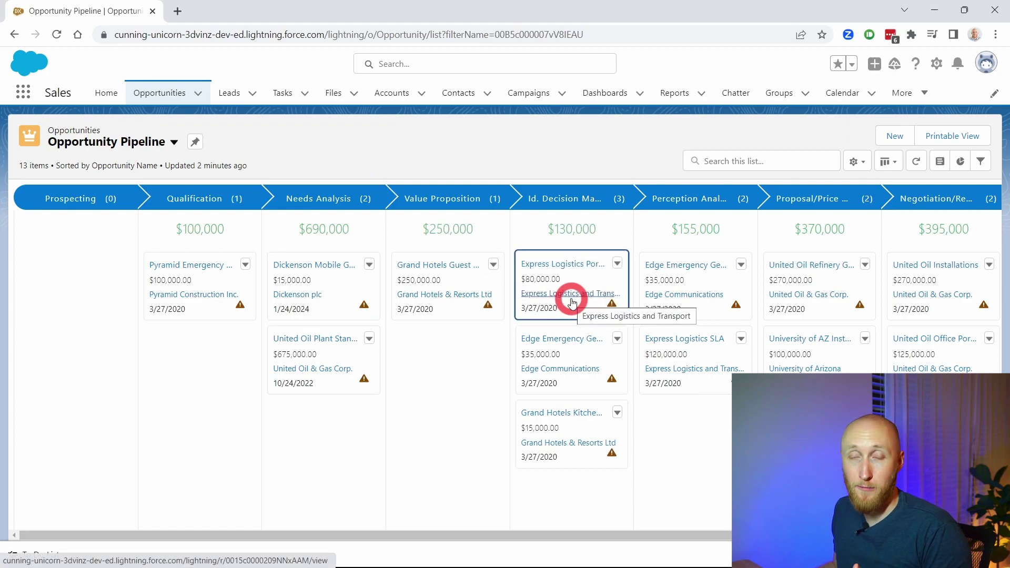
left_click(494, 264)
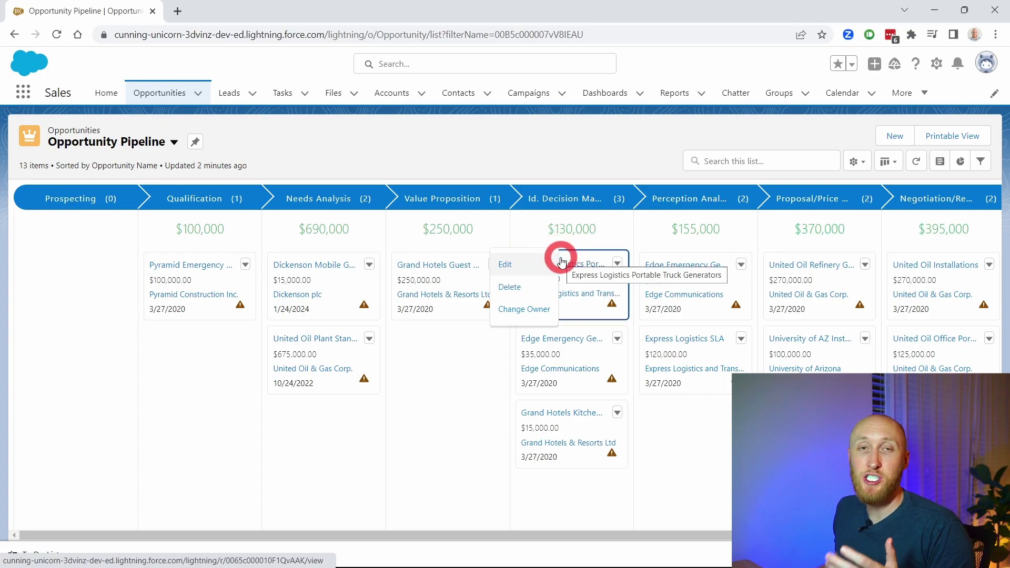
left_click(484, 163)
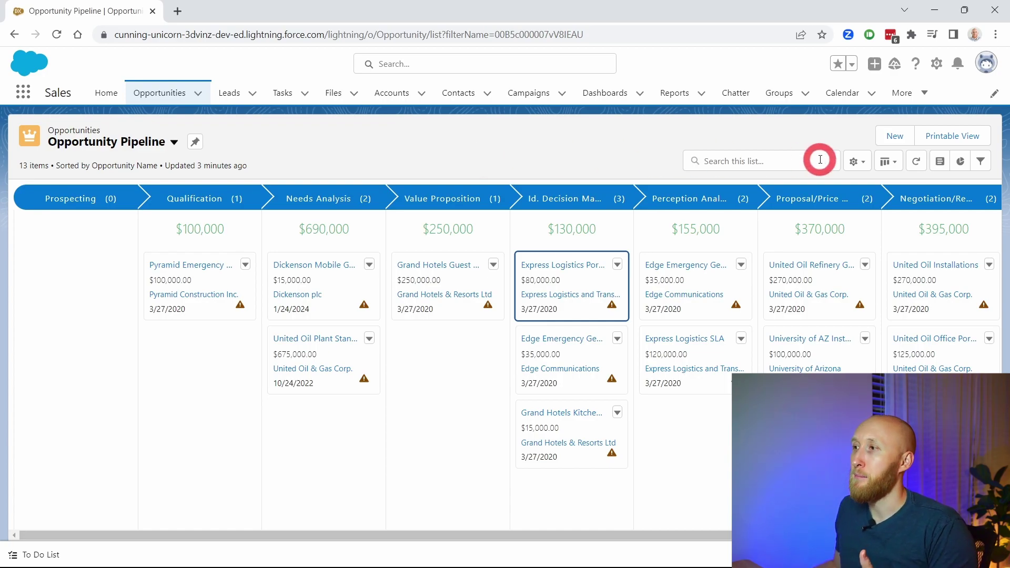
Set the Kanban board to summarize by Discount Percentage and save
left_click(855, 162)
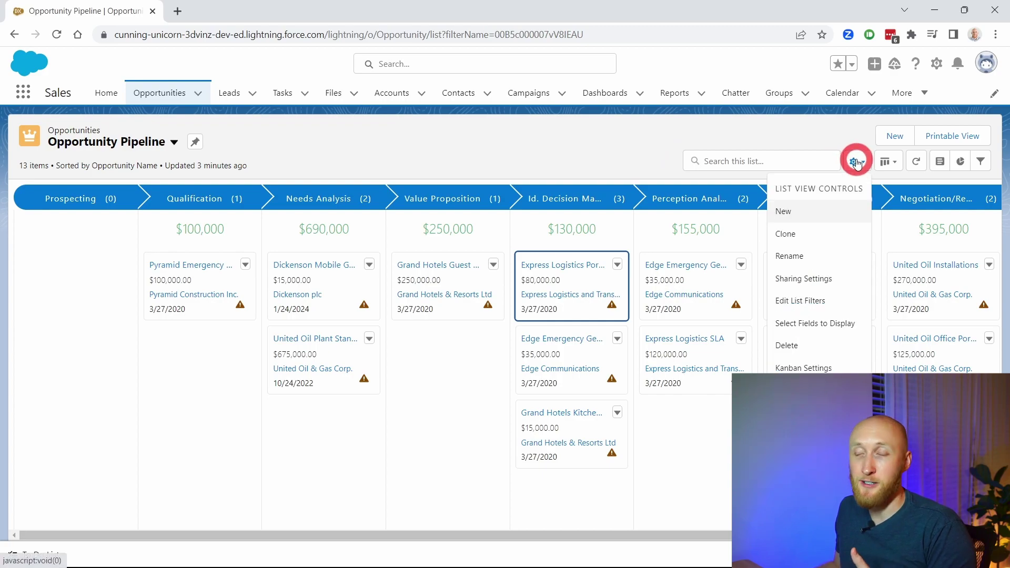
left_click(801, 369)
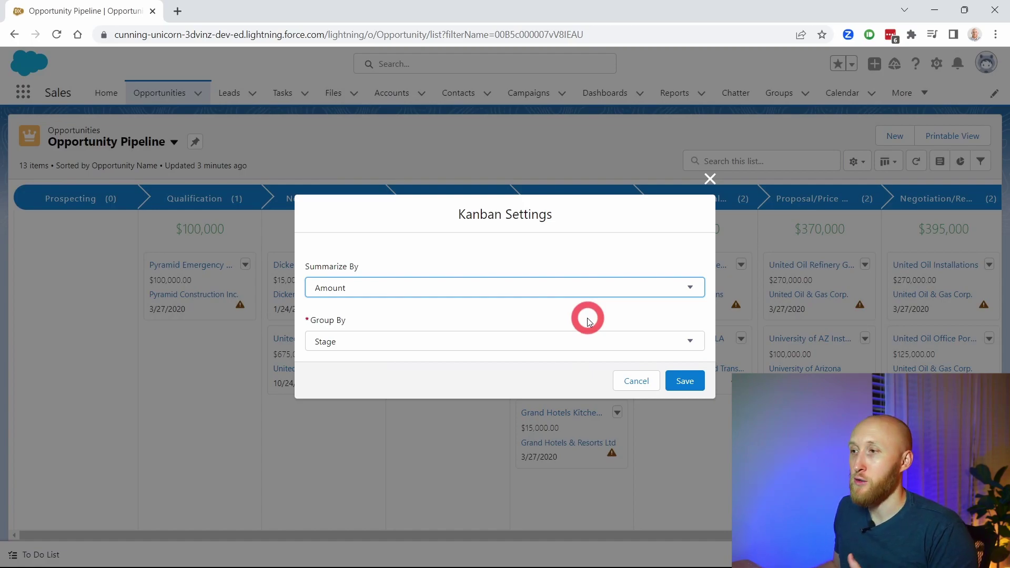
left_click(589, 297)
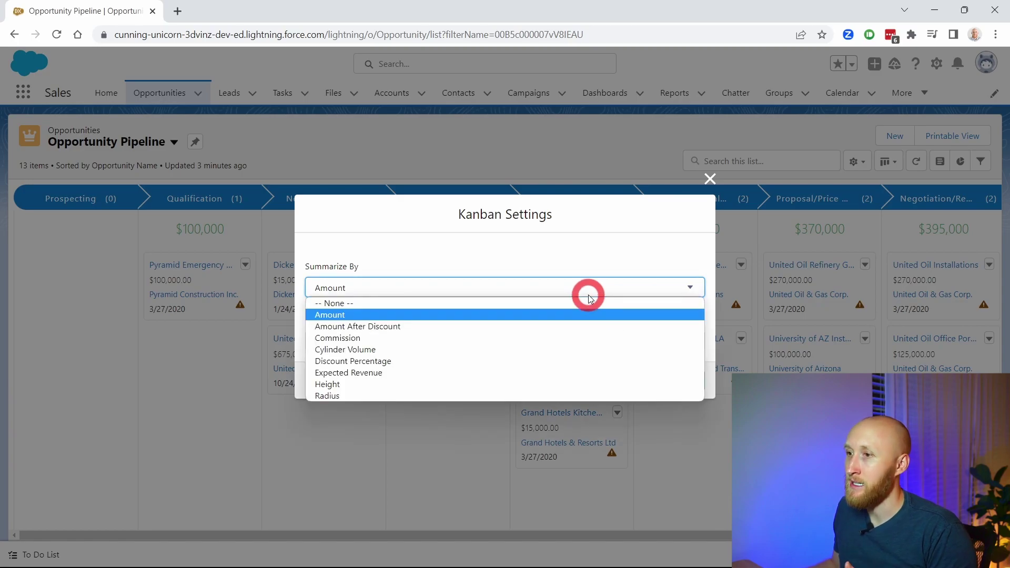
left_click(497, 361)
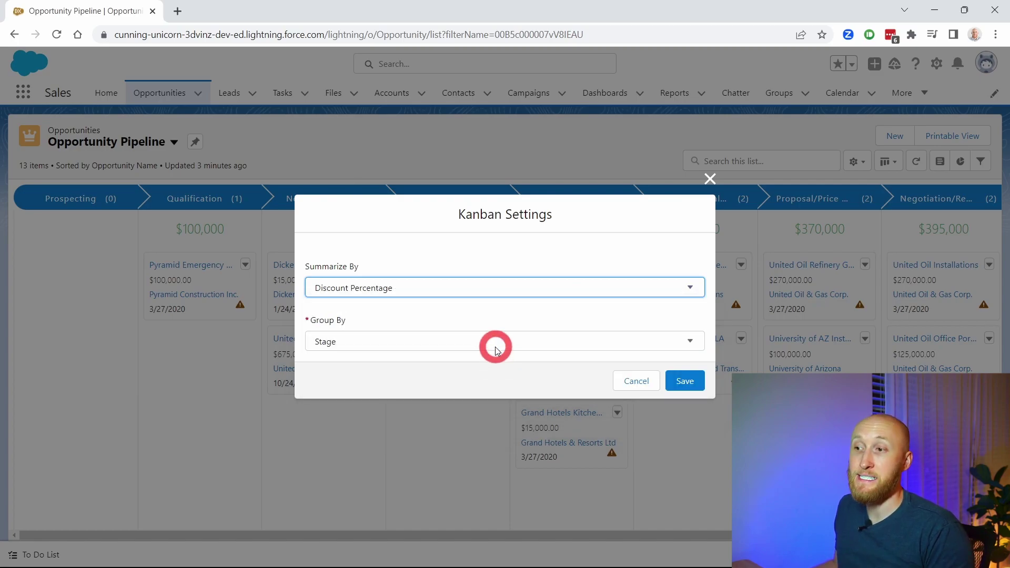
left_click(682, 378)
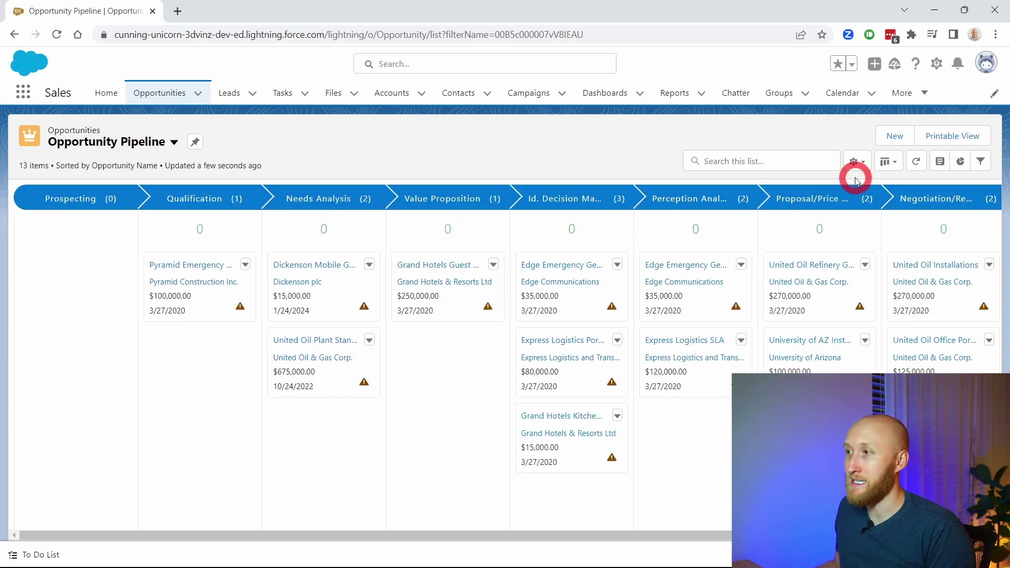
In Kanban Settings, switch the summary back to Amount and group by Opportunity Owner
left_click(856, 162)
left_click(809, 367)
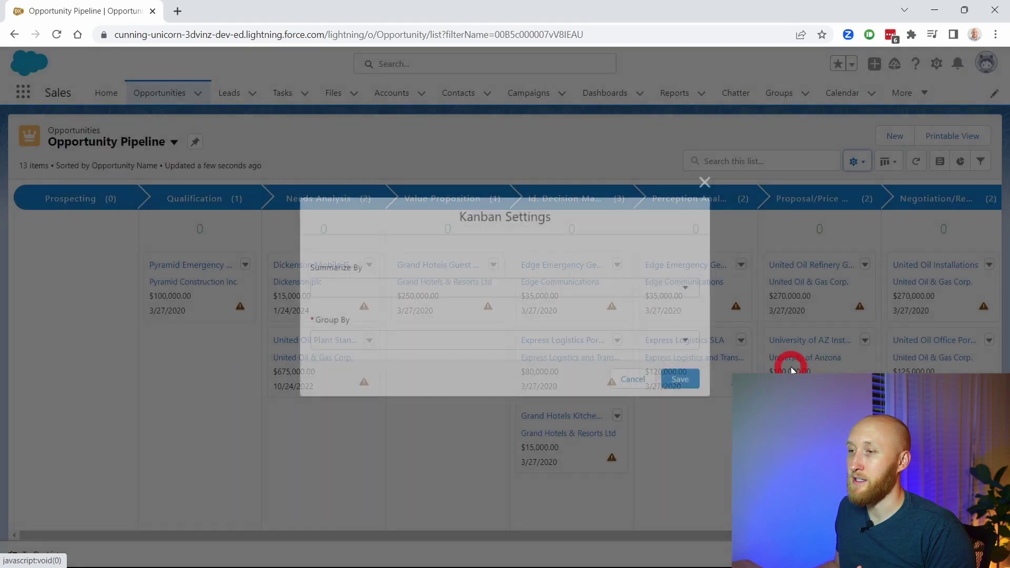
left_click(415, 295)
left_click(406, 314)
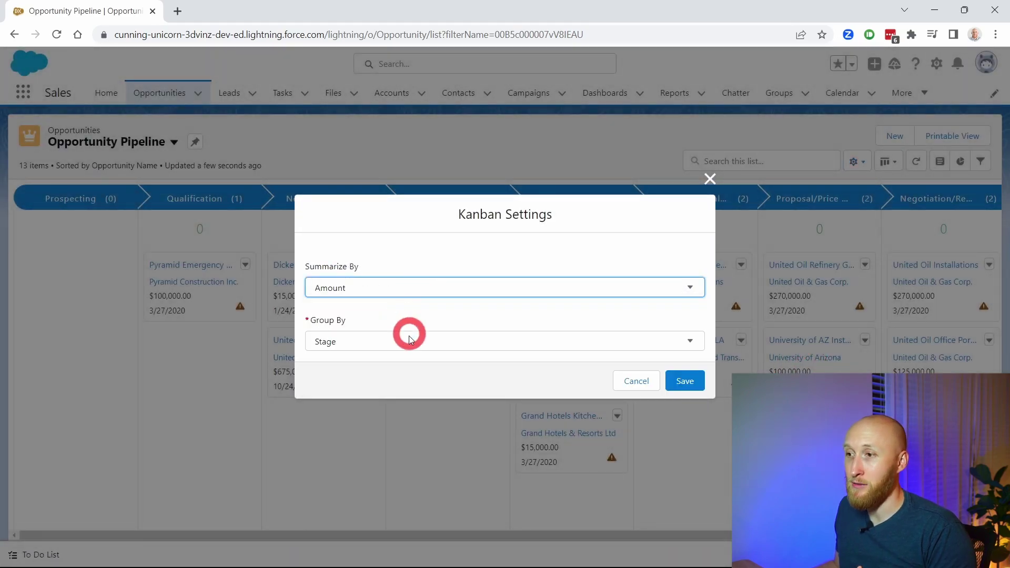
left_click(407, 339)
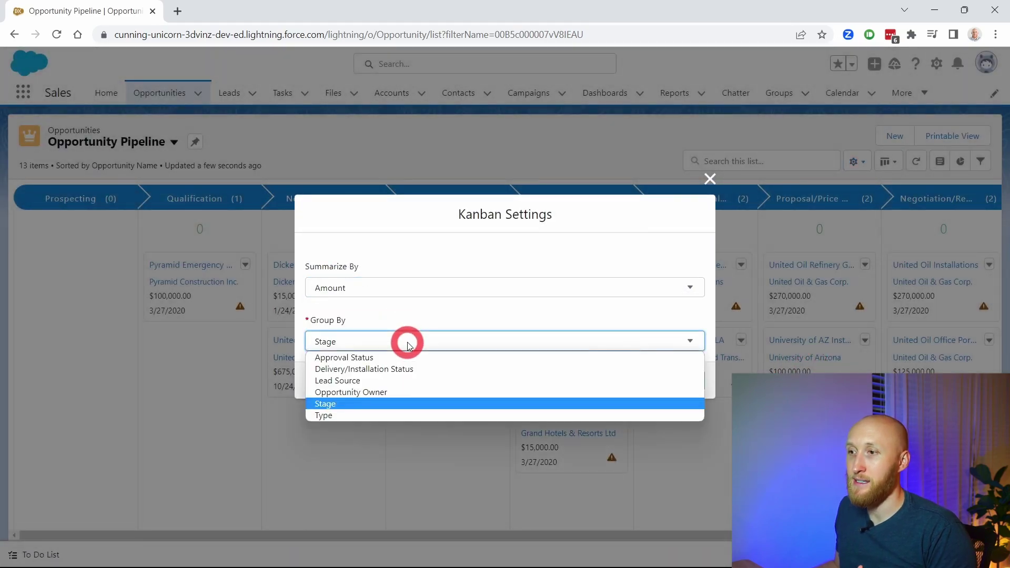
left_click(414, 390)
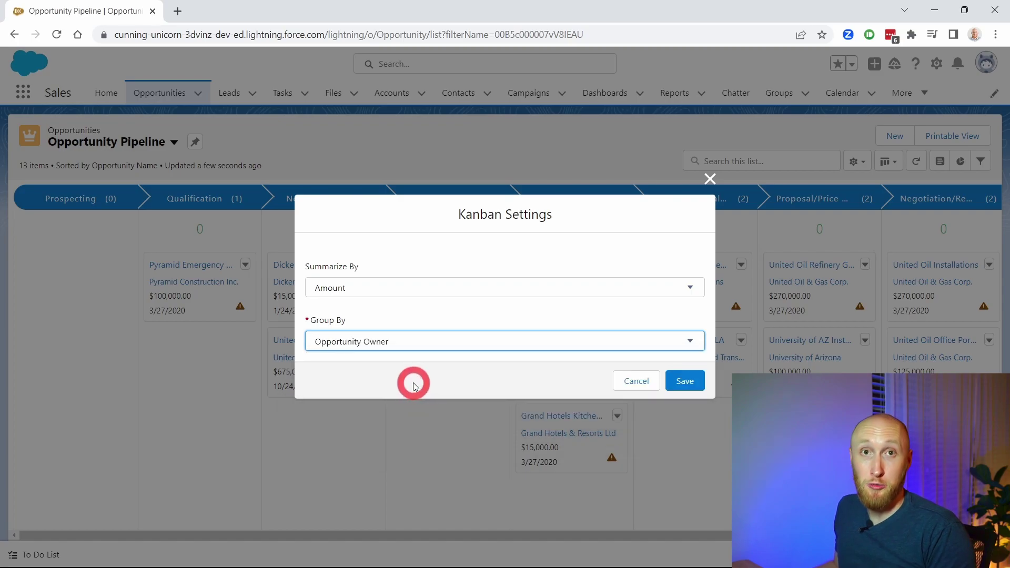
Save the Opportunity Owner grouping, then regroup the pipeline board by Stage and save
left_click(684, 382)
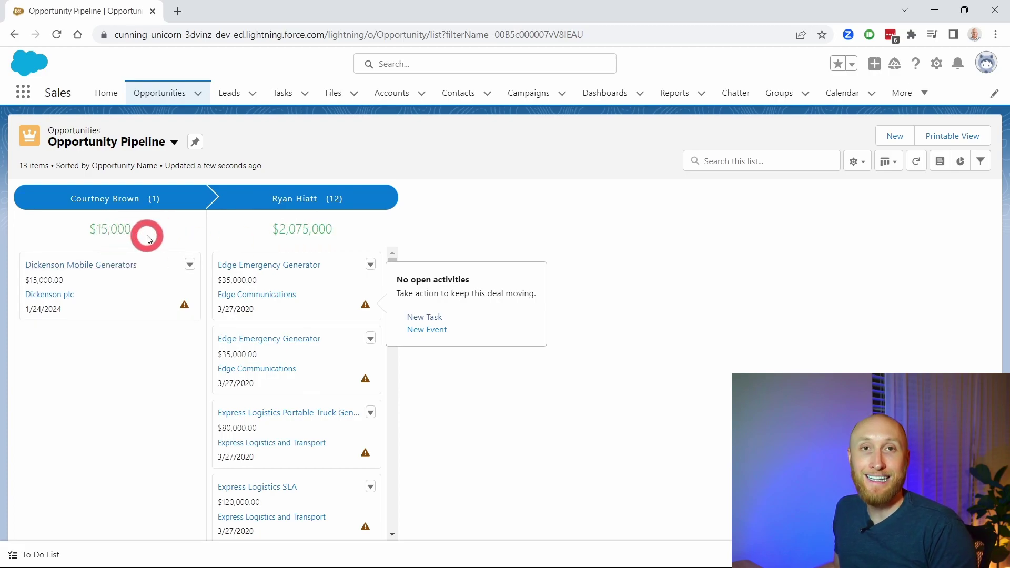
left_click(858, 161)
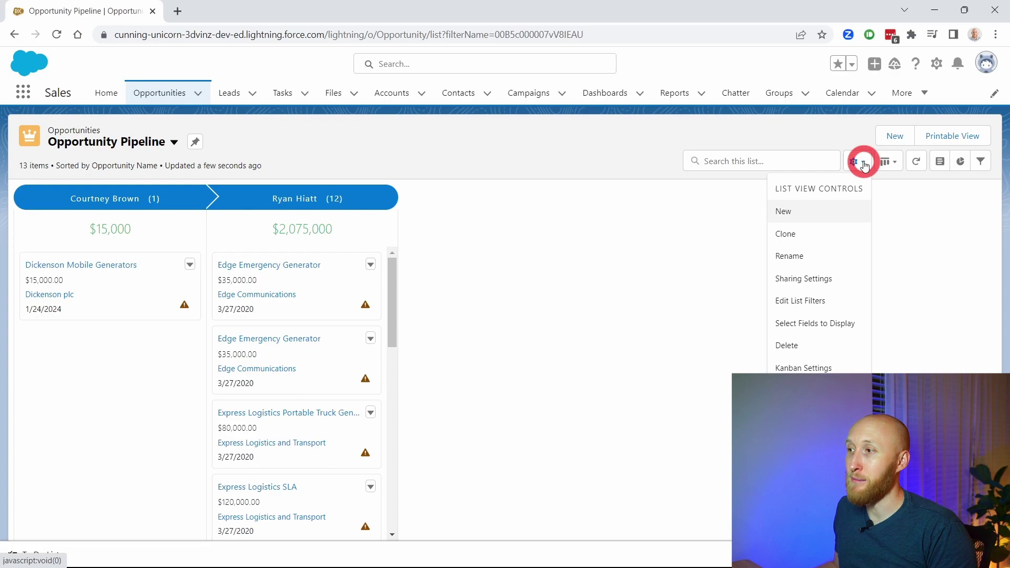
left_click(813, 366)
left_click(472, 341)
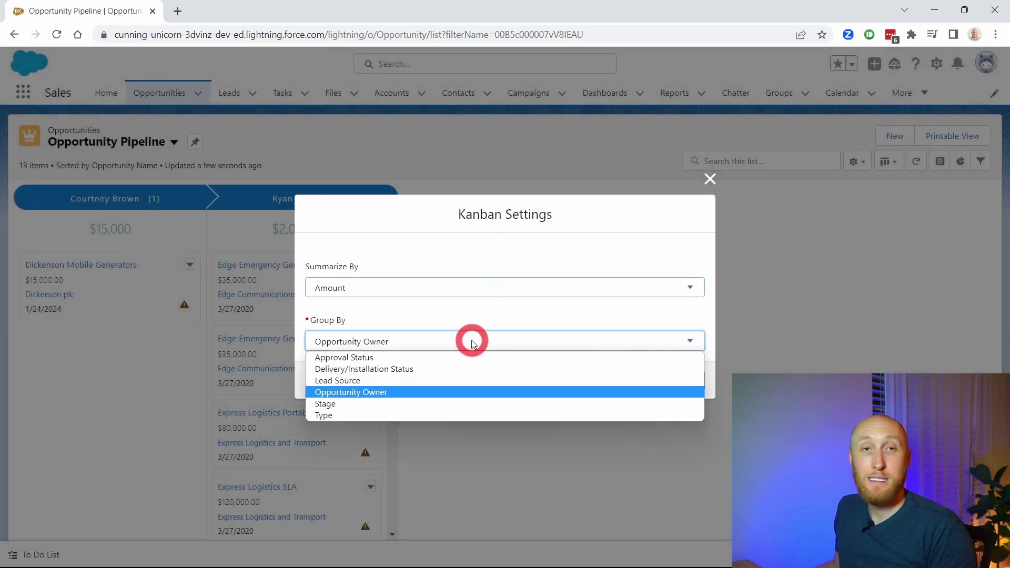
left_click(443, 403)
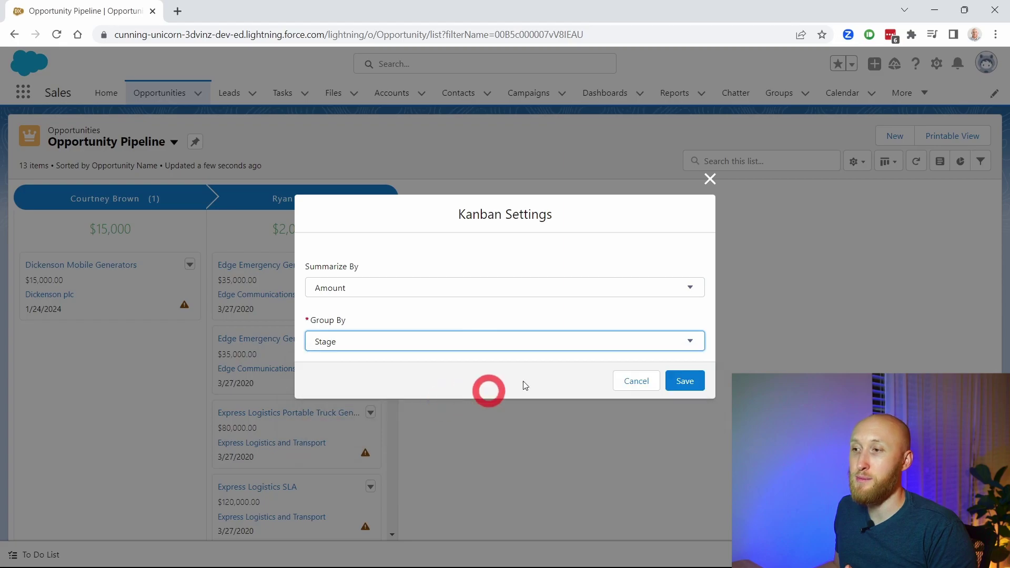
left_click(696, 377)
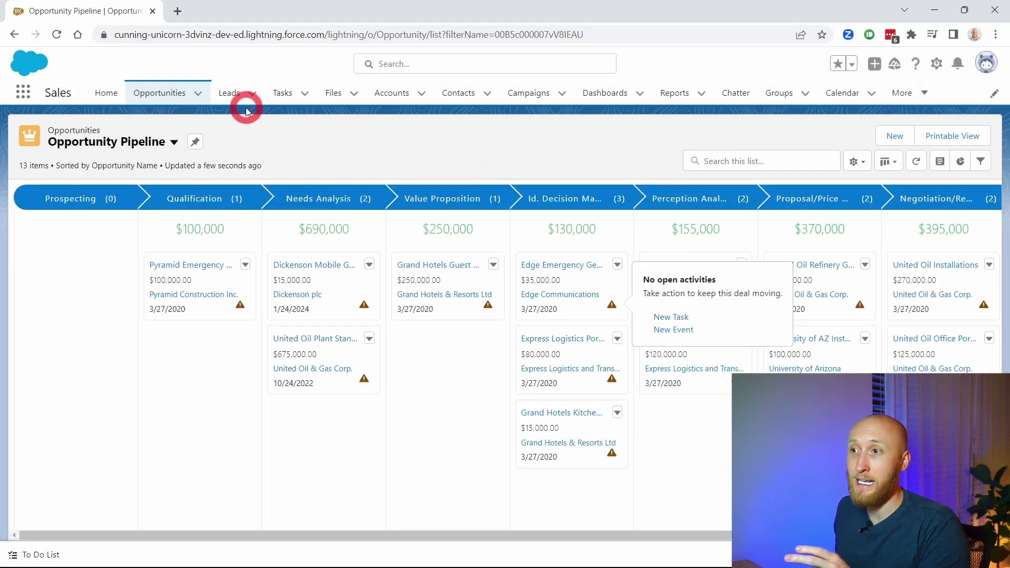
Open the My Unread Leads list view on the Leads tab
left_click(230, 96)
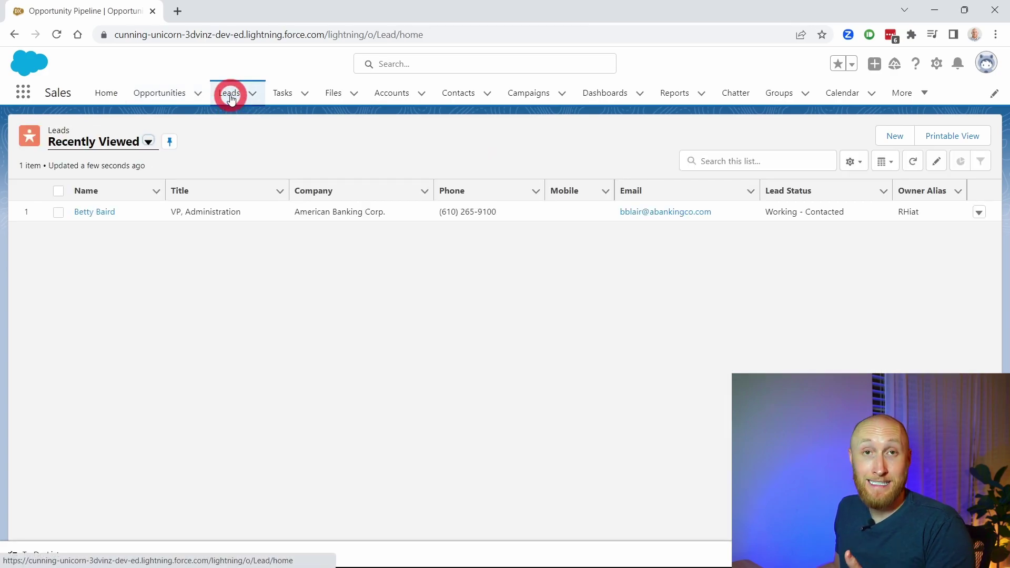
left_click(148, 142)
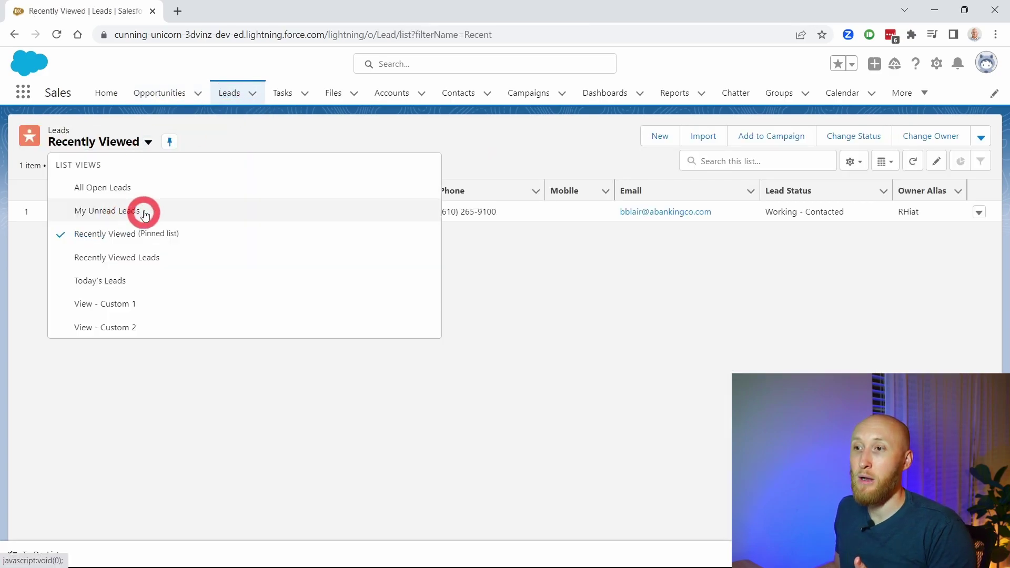
left_click(126, 211)
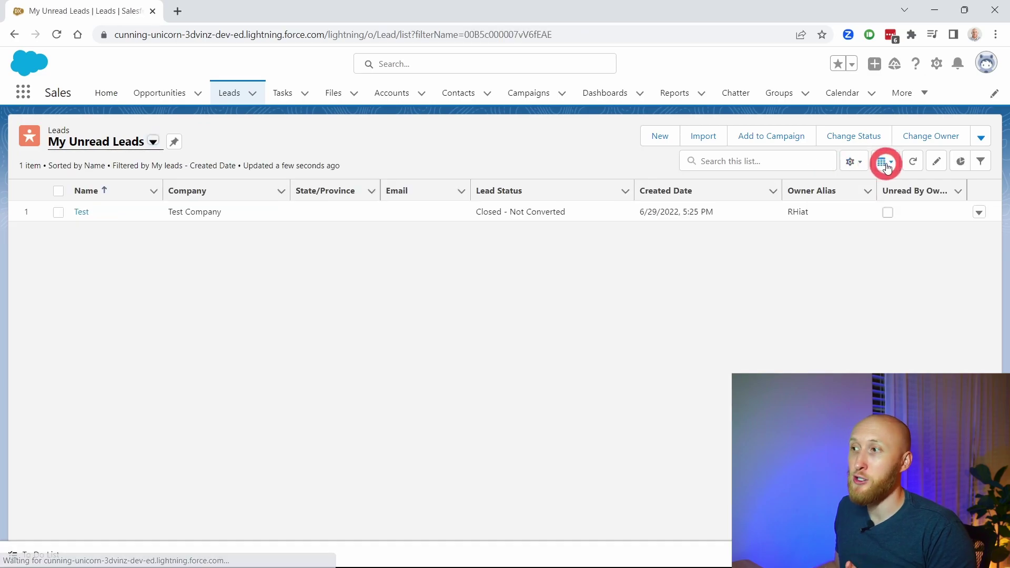
Remove the Created Date filter, save, and display the leads as a Kanban board
left_click(885, 162)
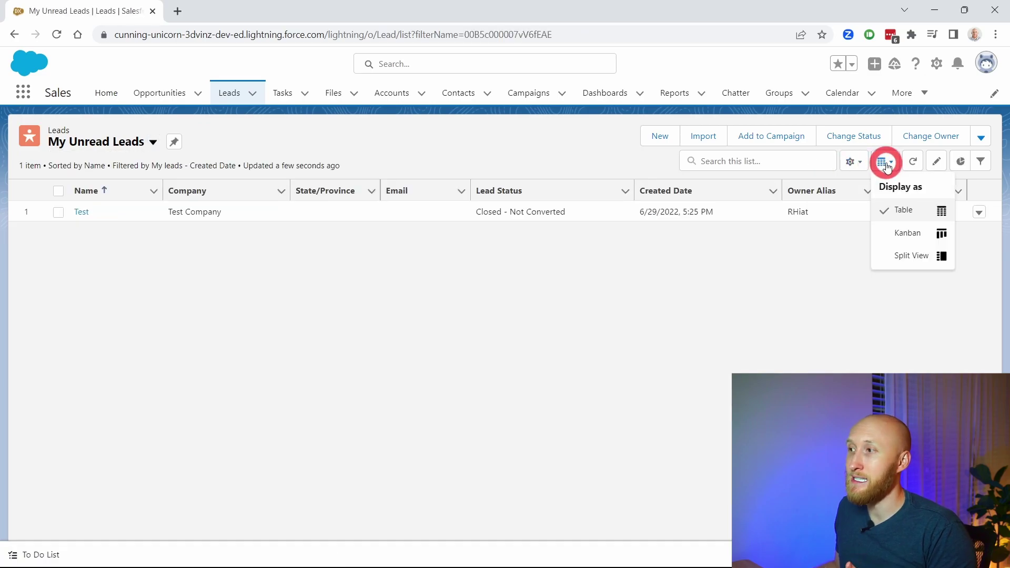
left_click(981, 161)
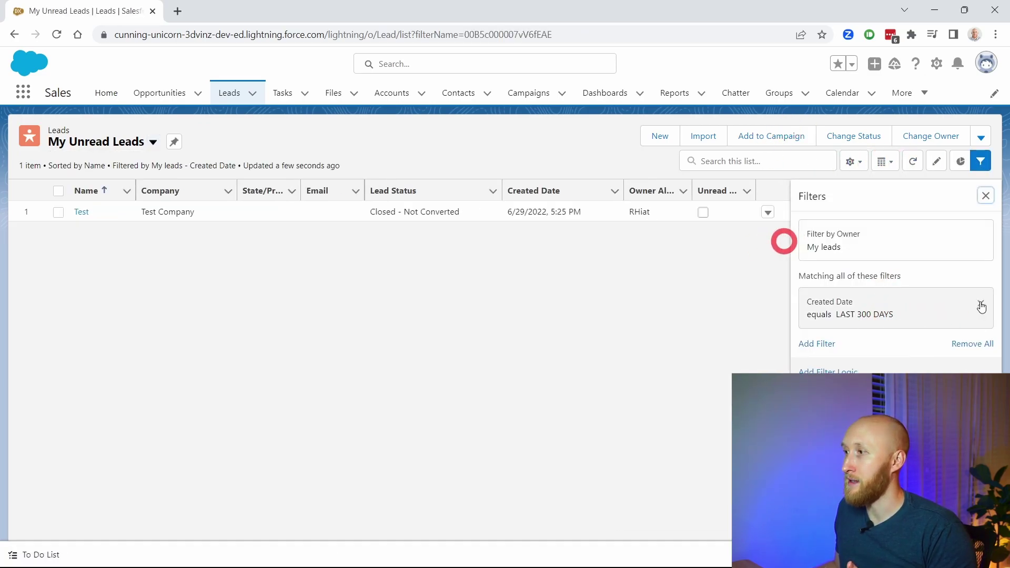
left_click(980, 303)
left_click(950, 198)
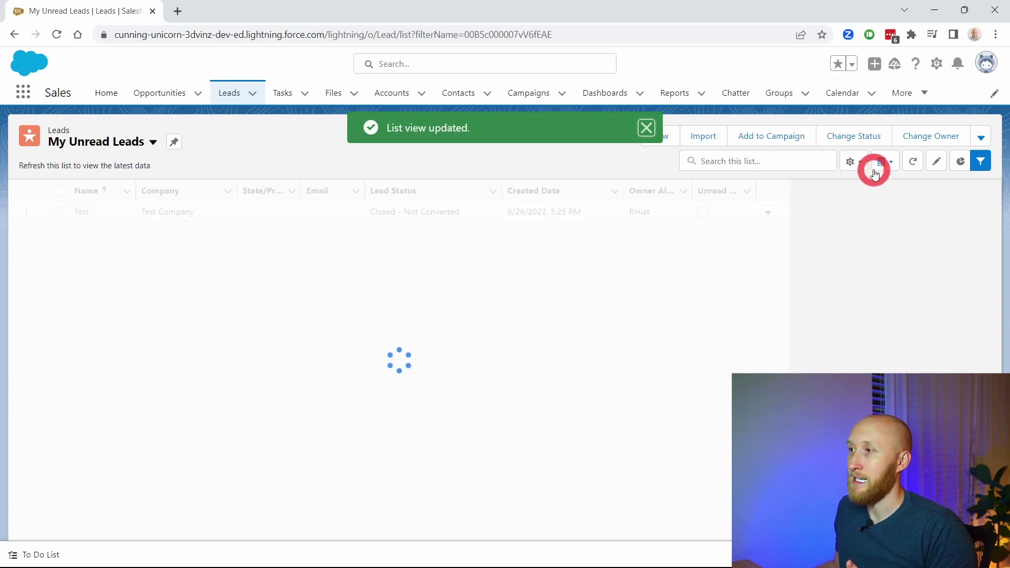
left_click(881, 162)
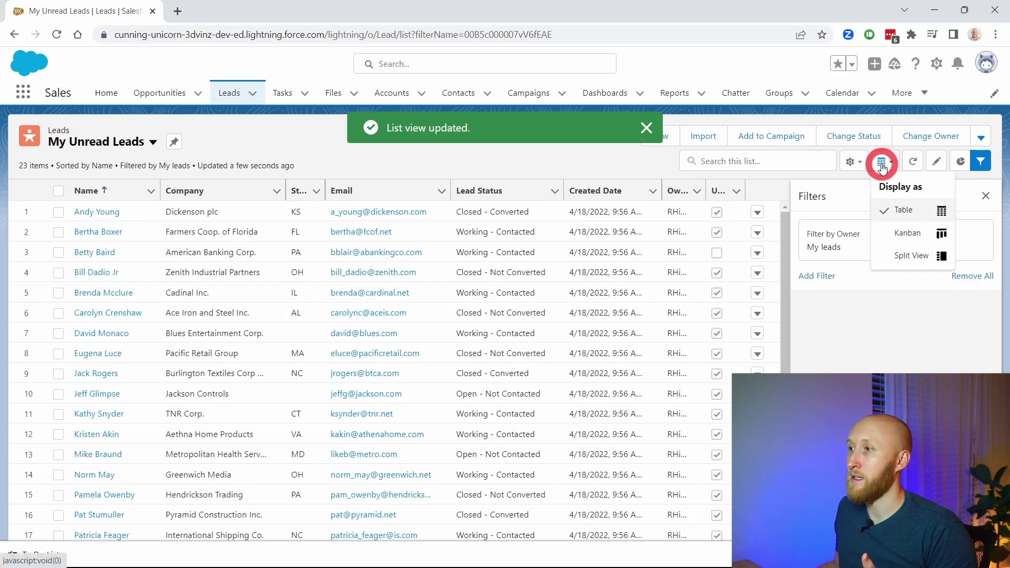
left_click(909, 236)
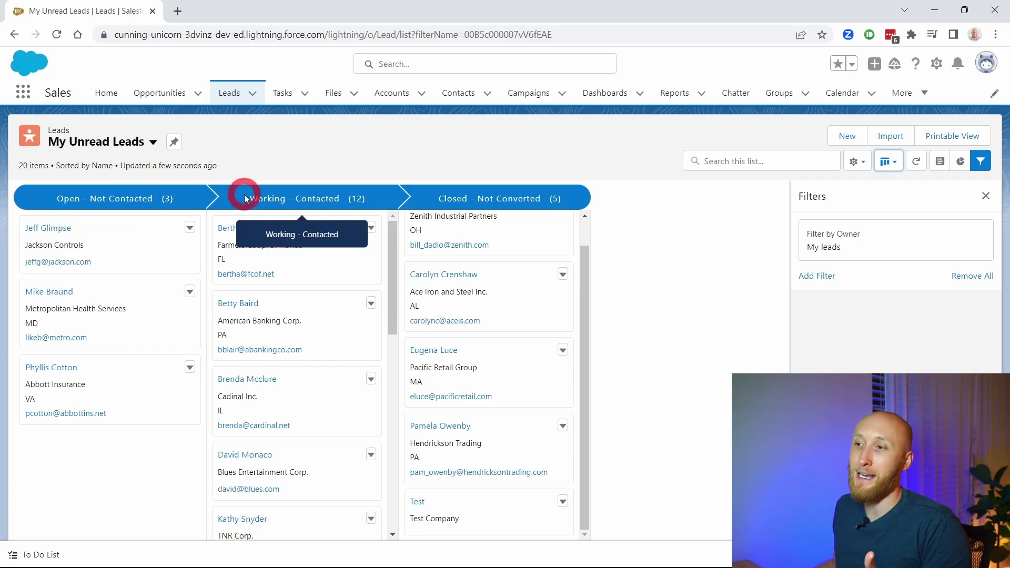
Save Kanban Settings with Summarize By No. of Employees and Group By Lead Owner
left_click(852, 162)
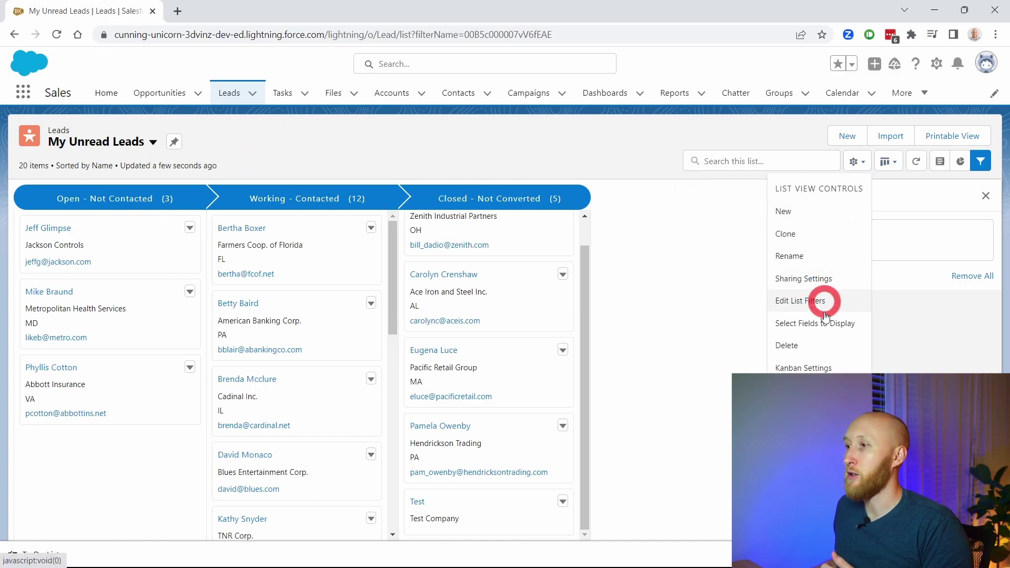
left_click(808, 367)
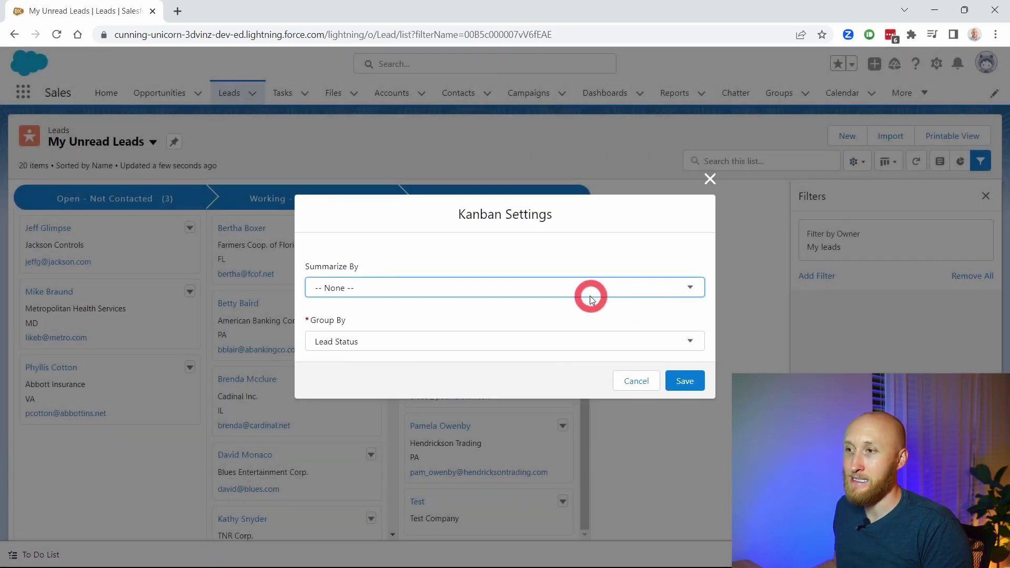
left_click(586, 290)
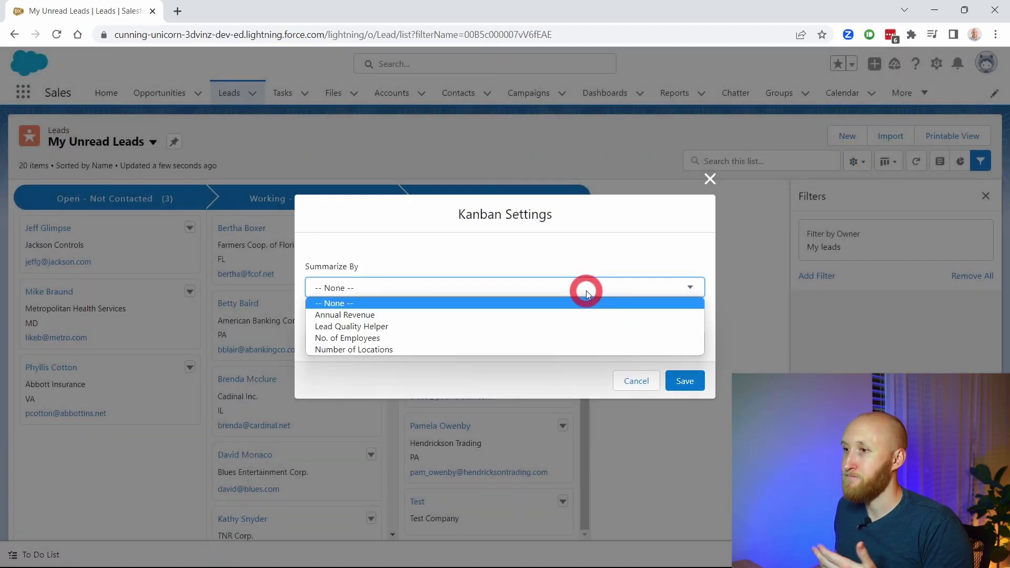
left_click(542, 338)
left_click(541, 341)
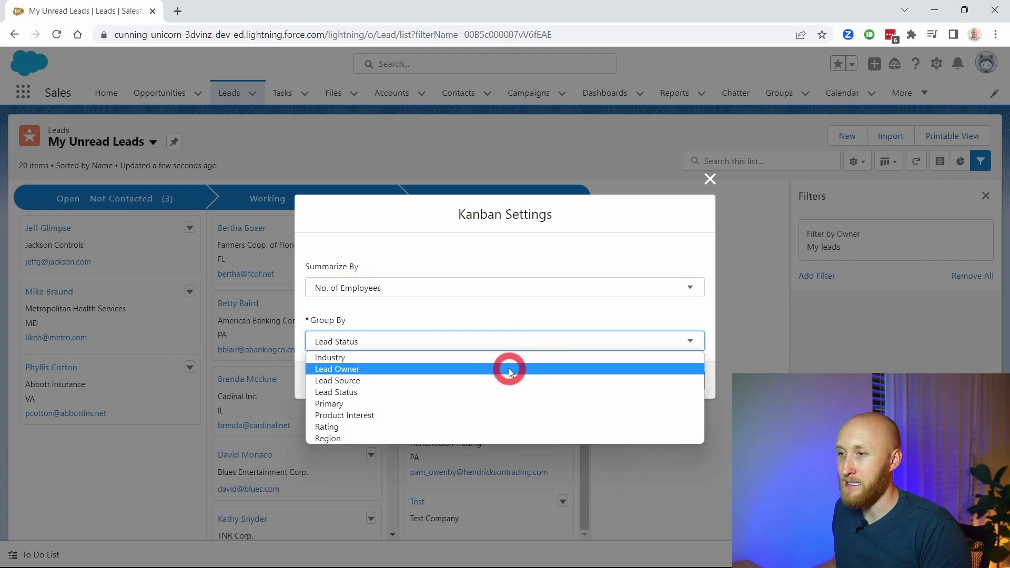
left_click(509, 368)
left_click(685, 379)
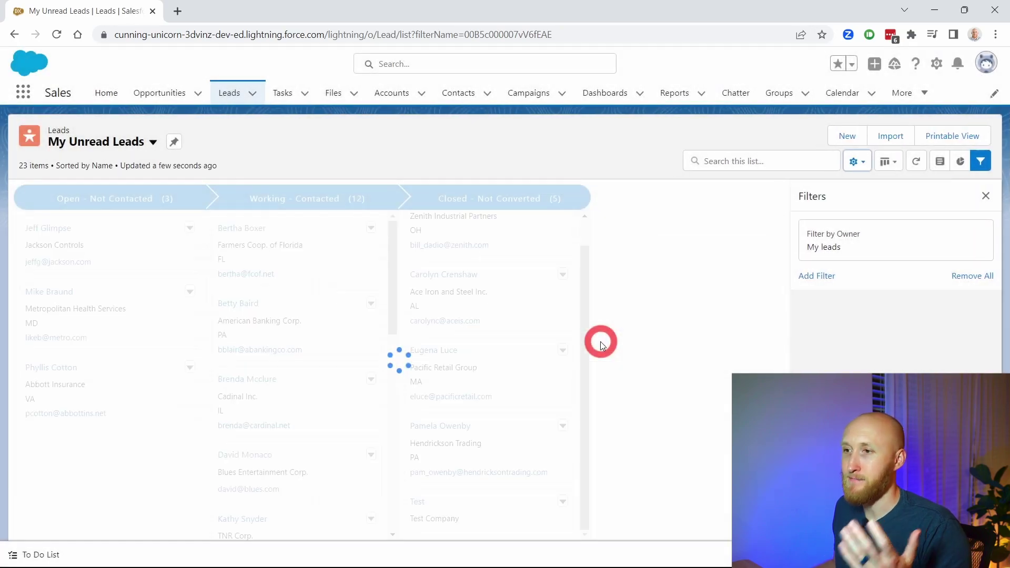